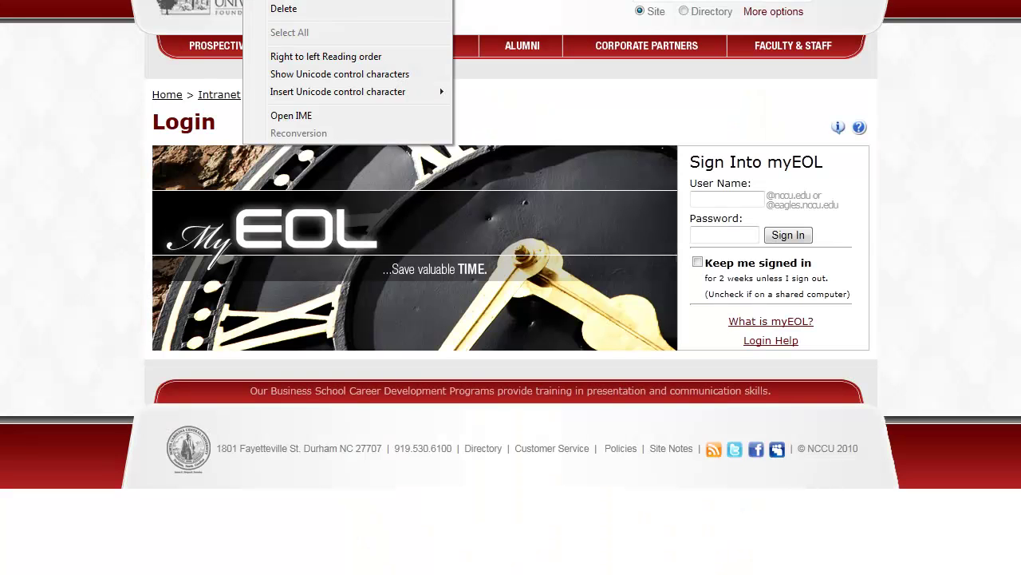
click(286, 1)
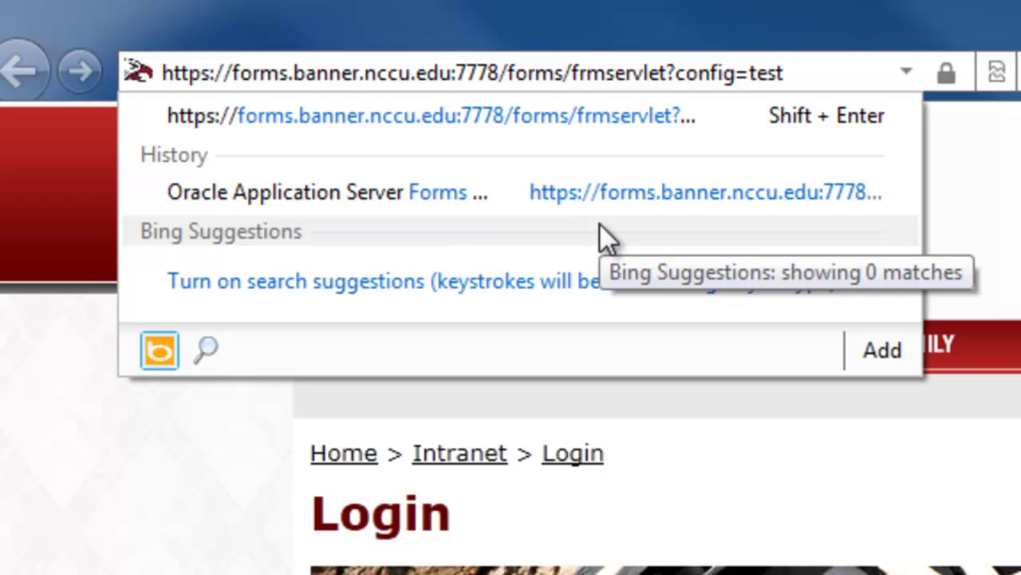
key(Home)
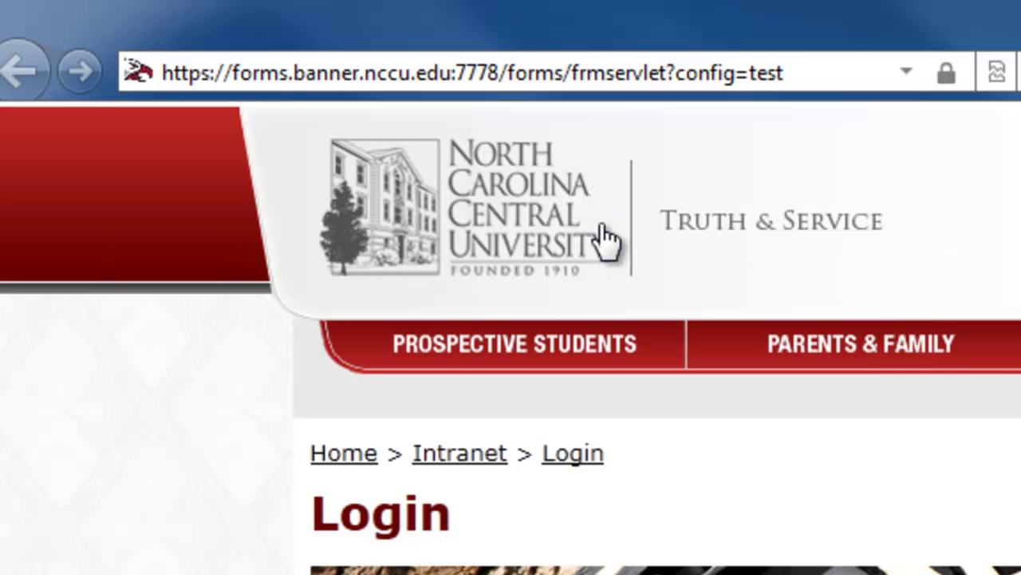
key(Return)
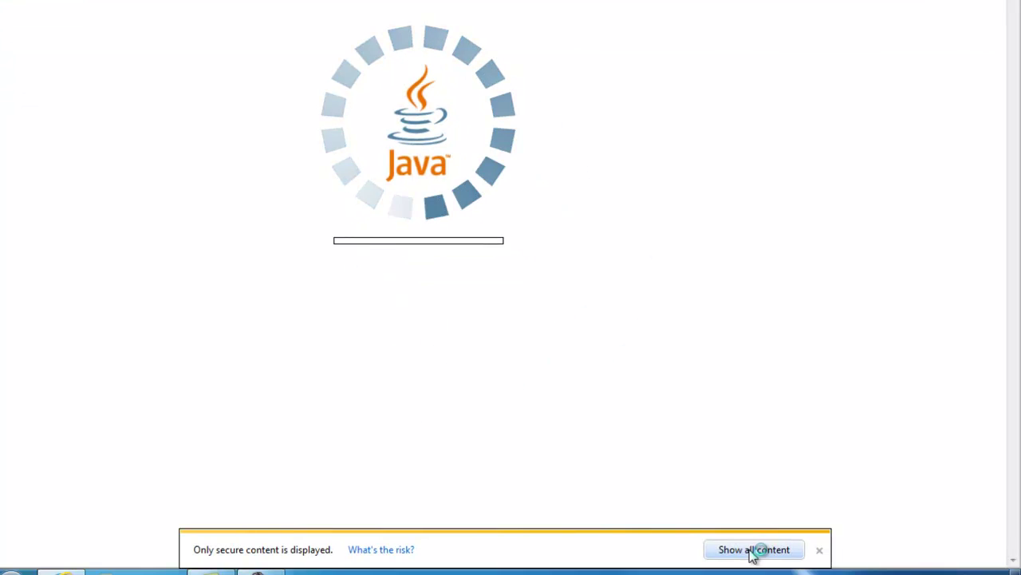
Allow all page content and run the Java Oracle Forms application despite the security warning.
click(751, 550)
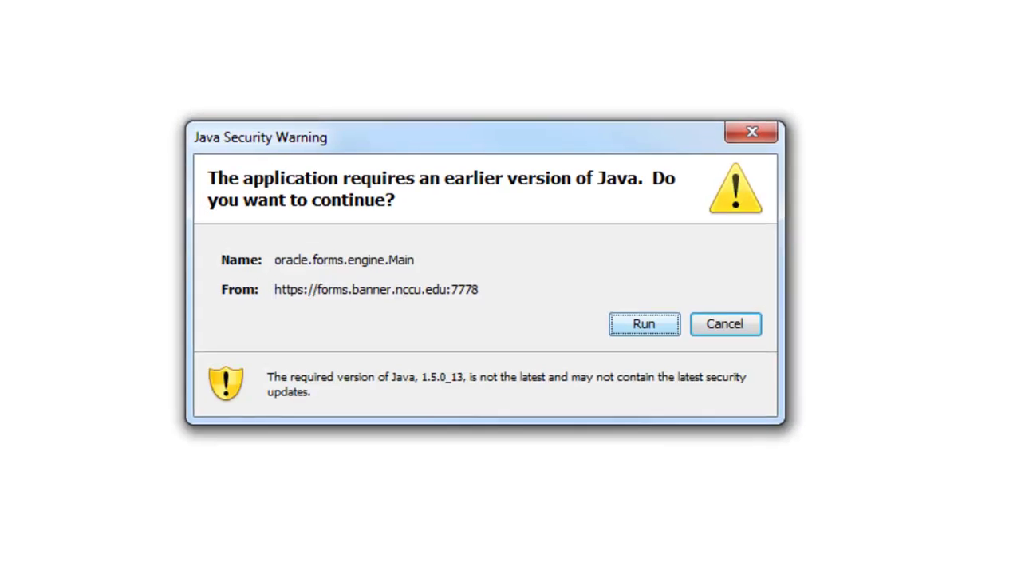
click(630, 332)
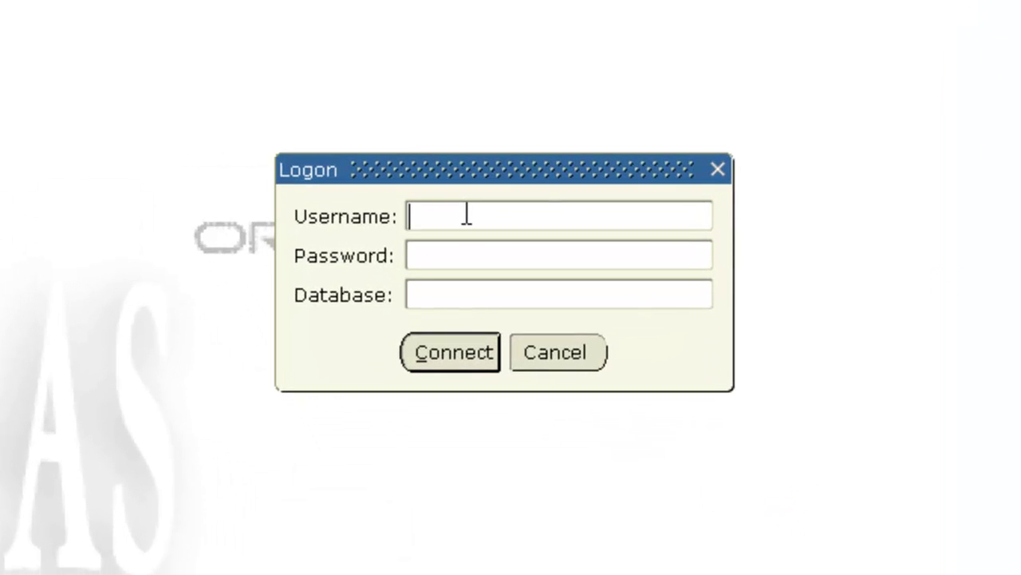
Enter the account username and password in the Banner Logon dialog and connect.
text(sday)
key(Tab)
text(*****)
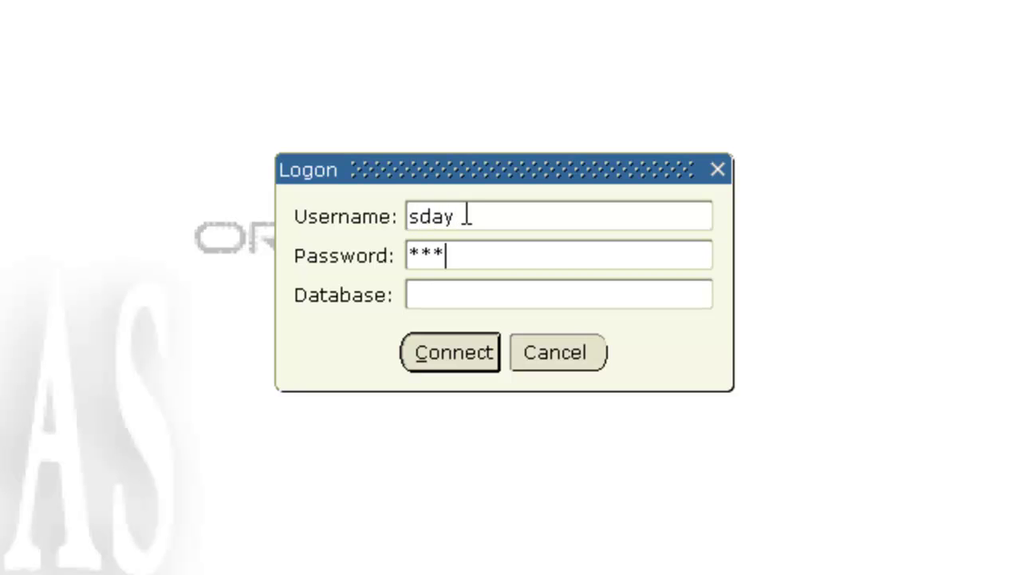
text(****)
click(441, 355)
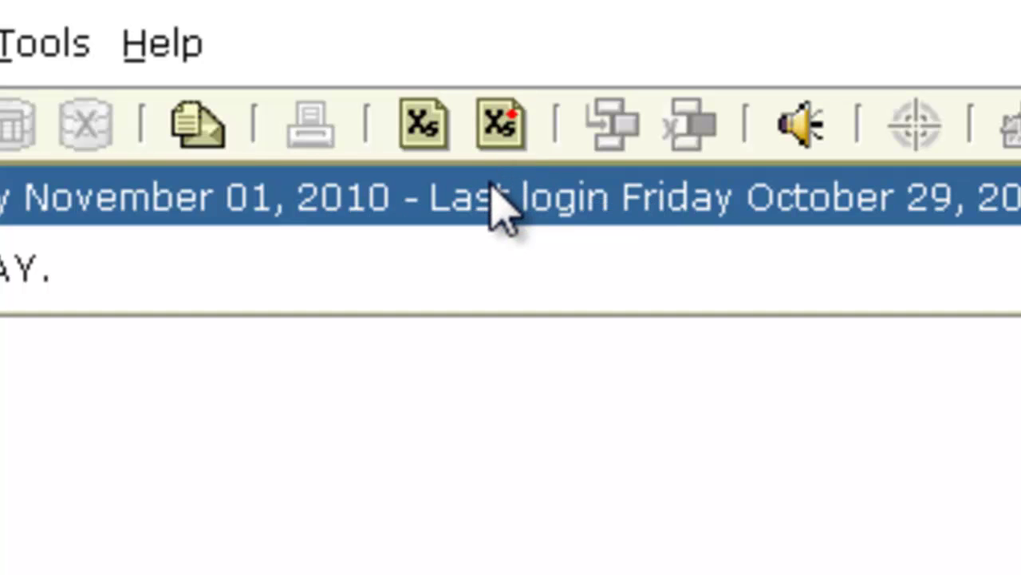
Use BDMS - Display Document to query the record's B-G-ID documents.
click(439, 142)
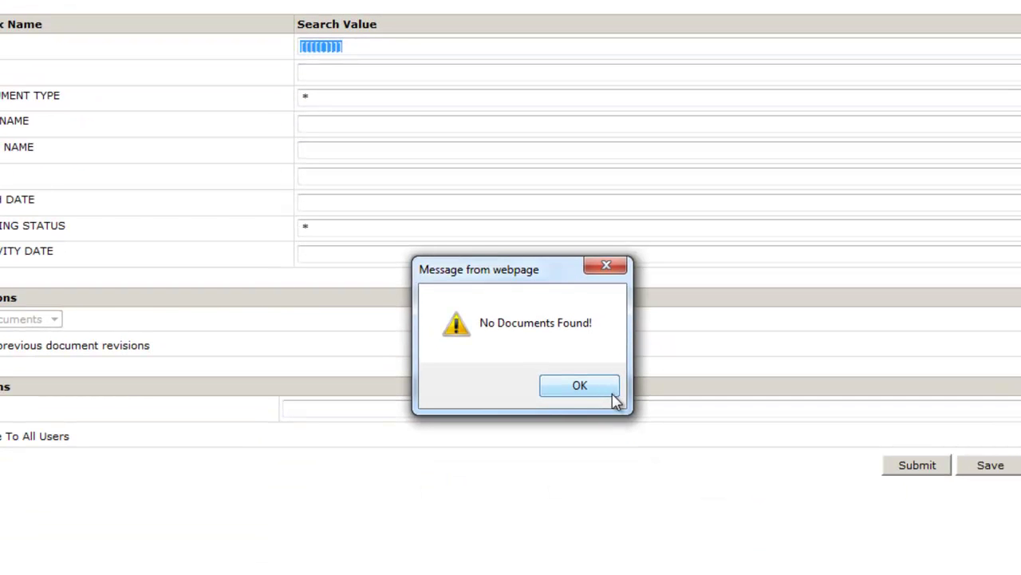
Dismiss the 'No Documents Found!' notice and show the TEST data source's application list.
click(609, 388)
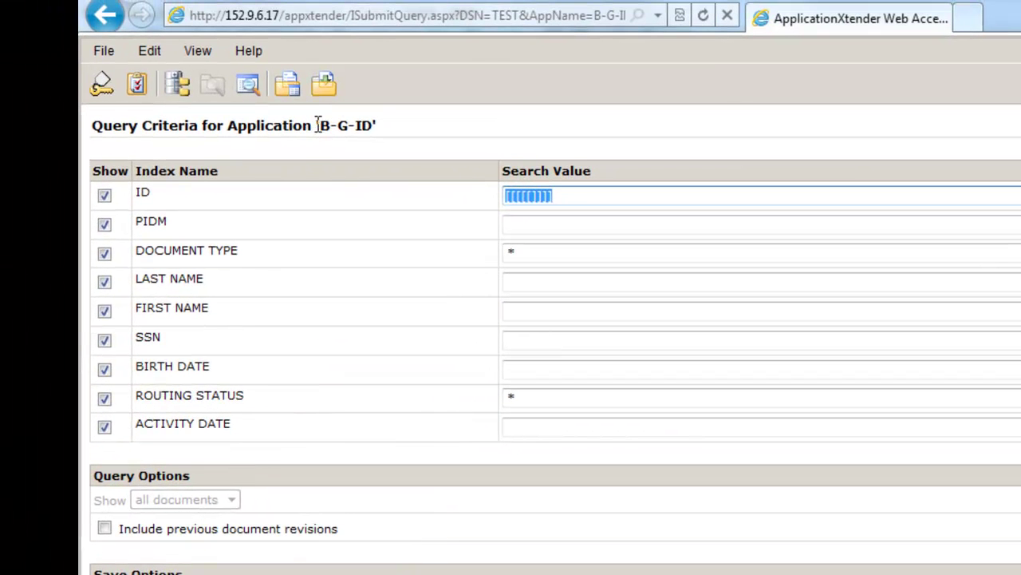
click(128, 0)
drag(316, 124, 376, 119)
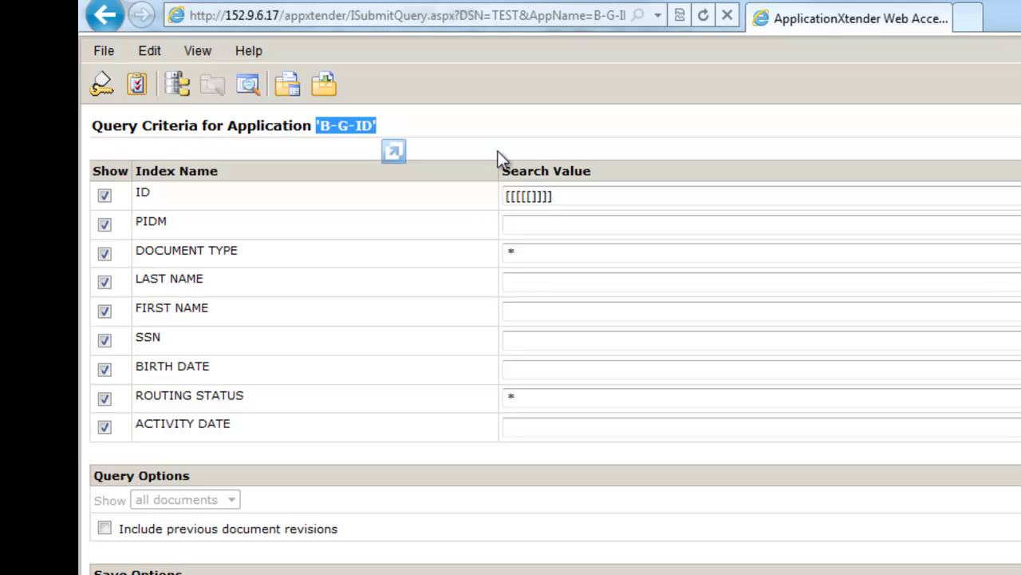
click(178, 85)
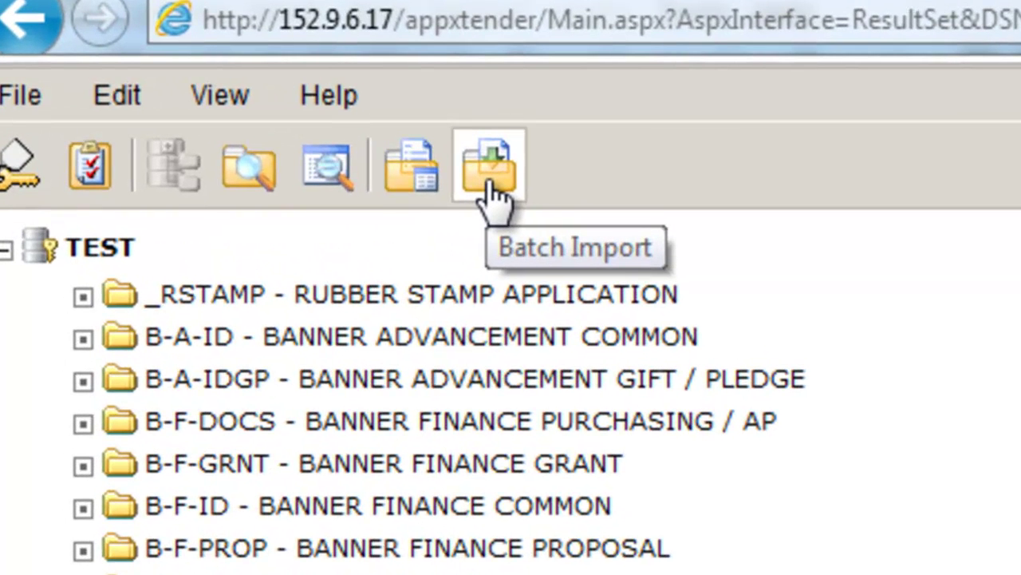
Start a new batch import from the File menu to get the New Batch Document form.
click(23, 95)
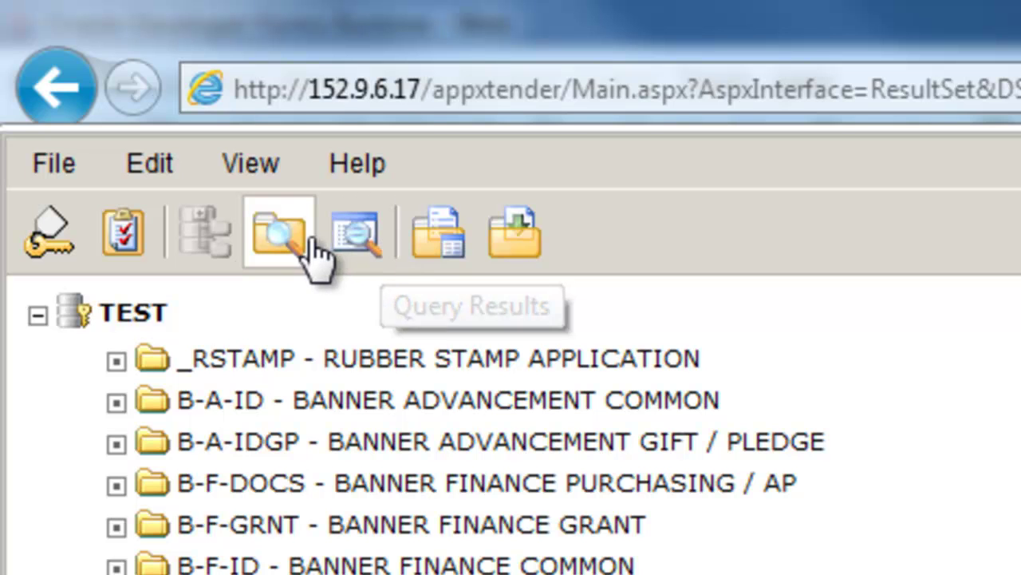
click(498, 244)
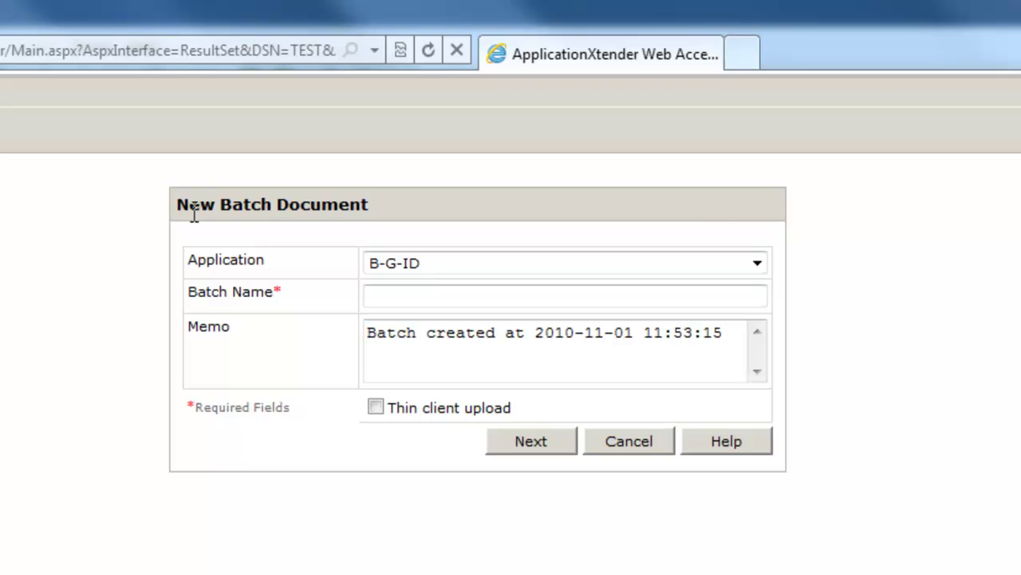
Create a B-G-ID batch named 'tutorial' and open its batch viewer.
click(758, 264)
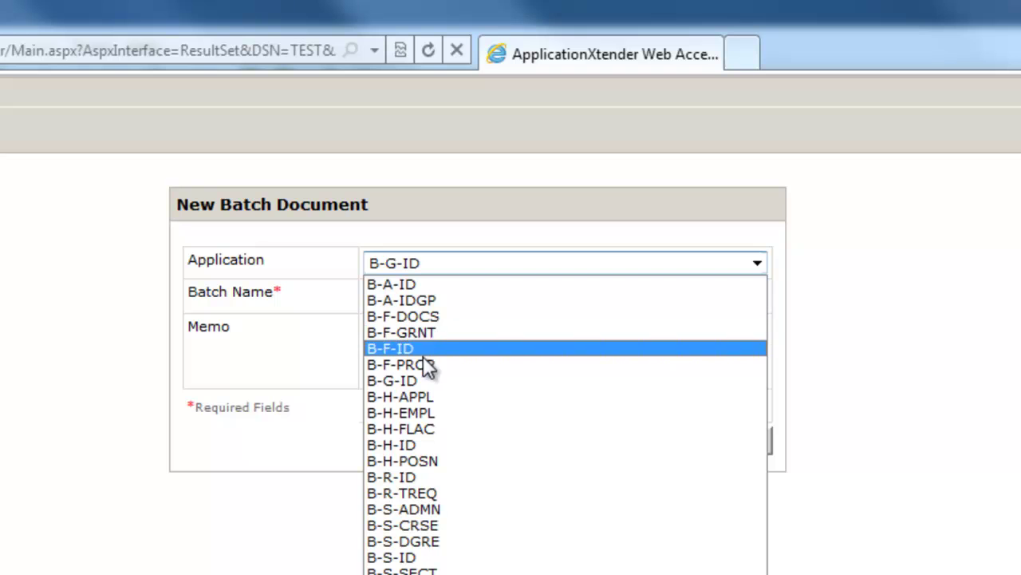
click(413, 380)
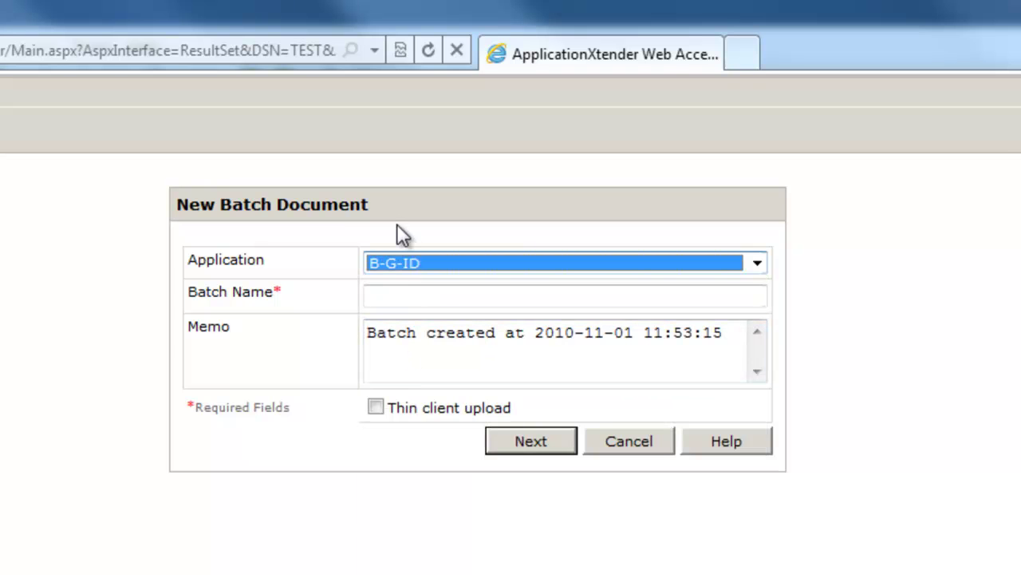
click(411, 292)
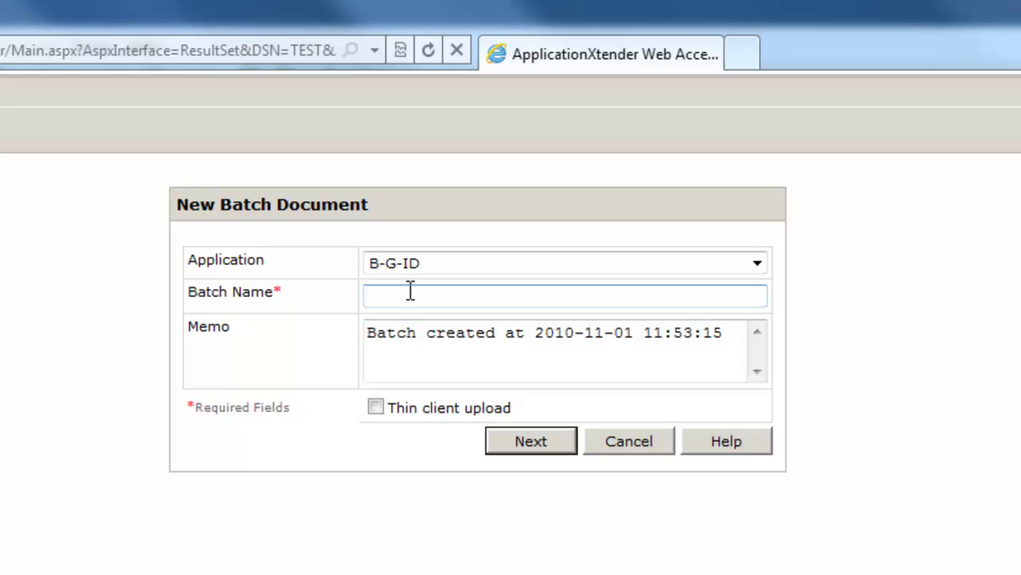
text(tutorial)
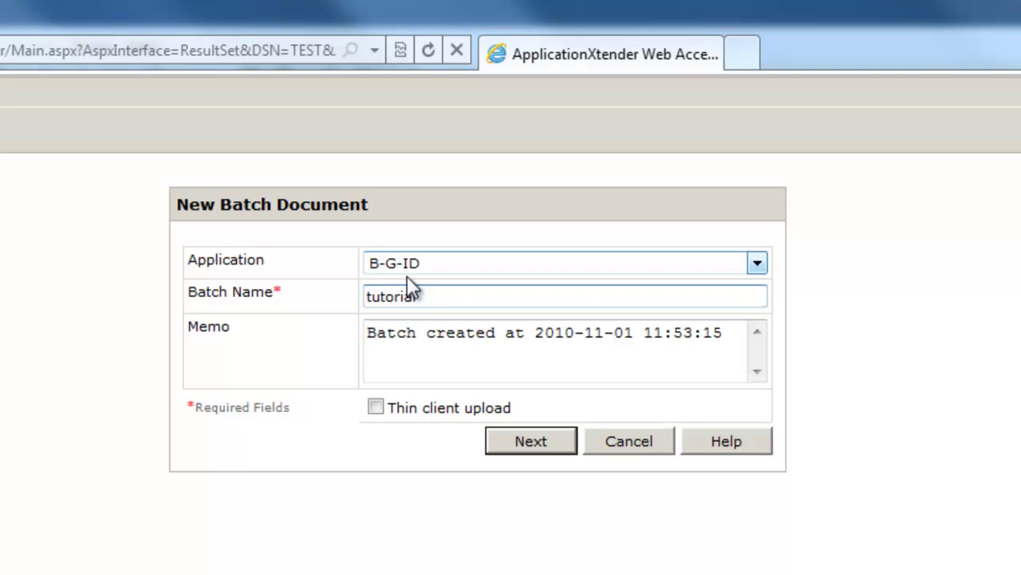
click(531, 442)
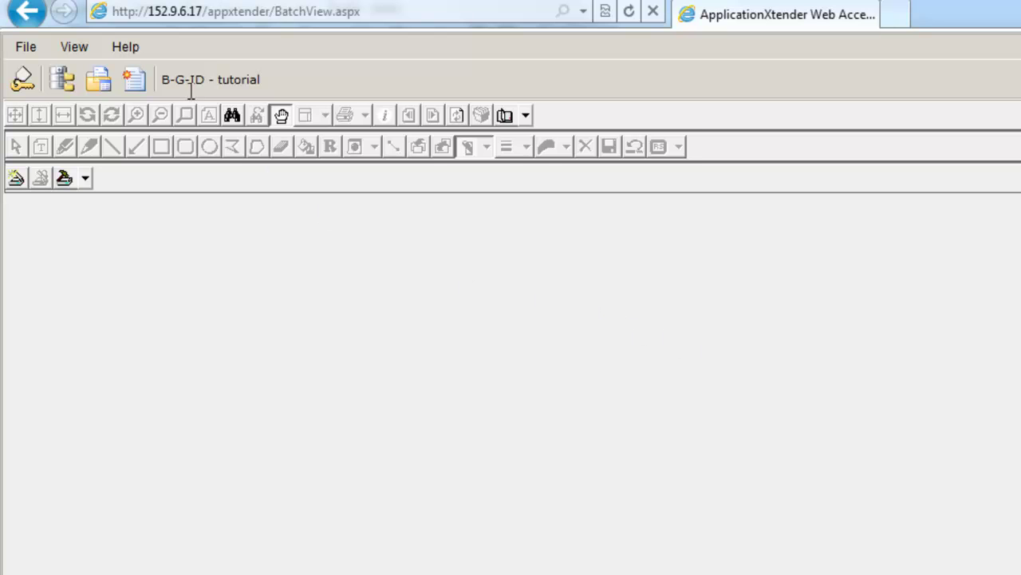
click(127, 48)
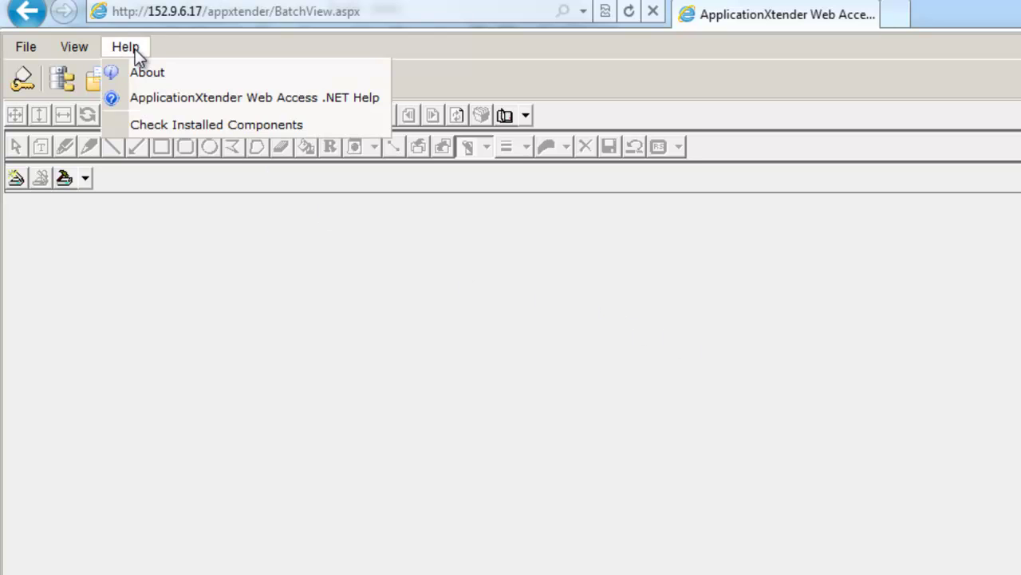
click(143, 127)
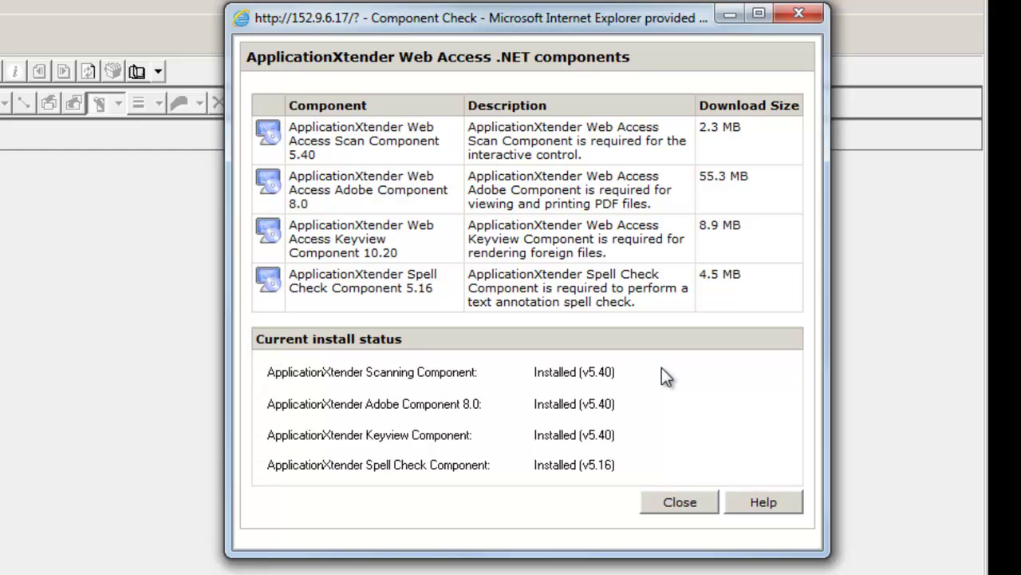
click(699, 503)
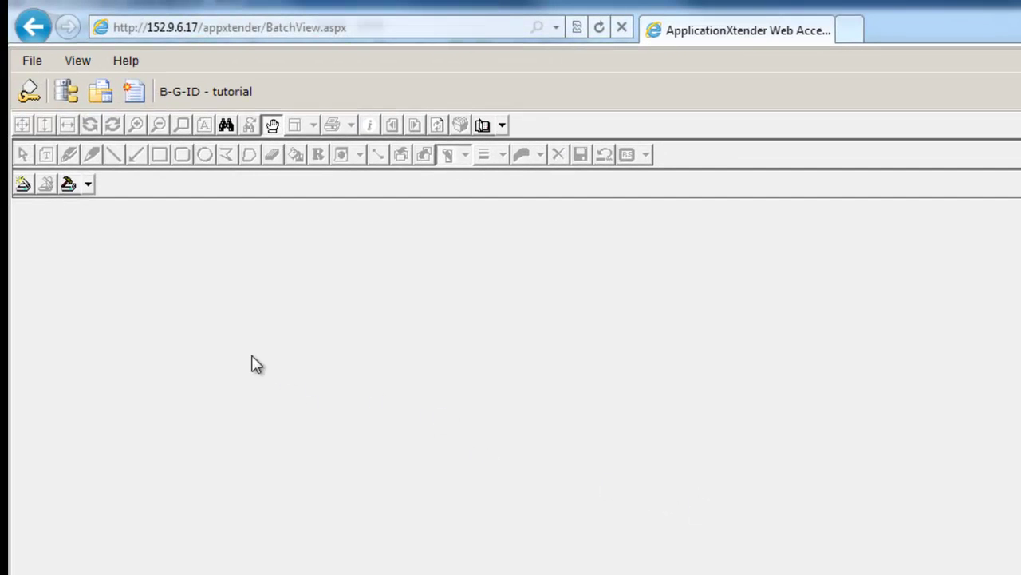
click(501, 126)
Select WIA: hp scanjet 5590 #2 as the scanner and show its ADF Simplex, ADF Duplex, Flatbed sources.
mouse_move(518, 150)
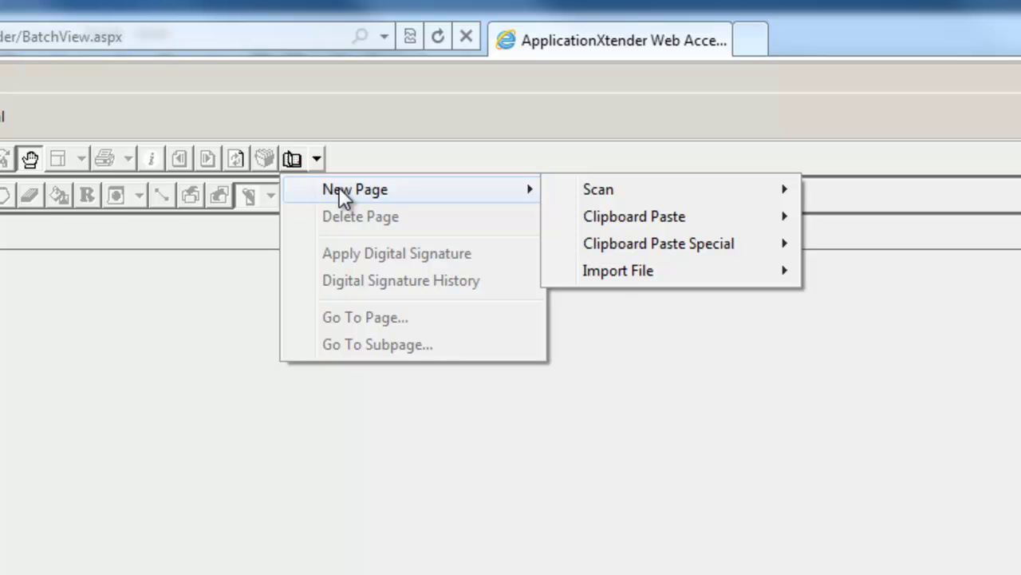
click(148, 371)
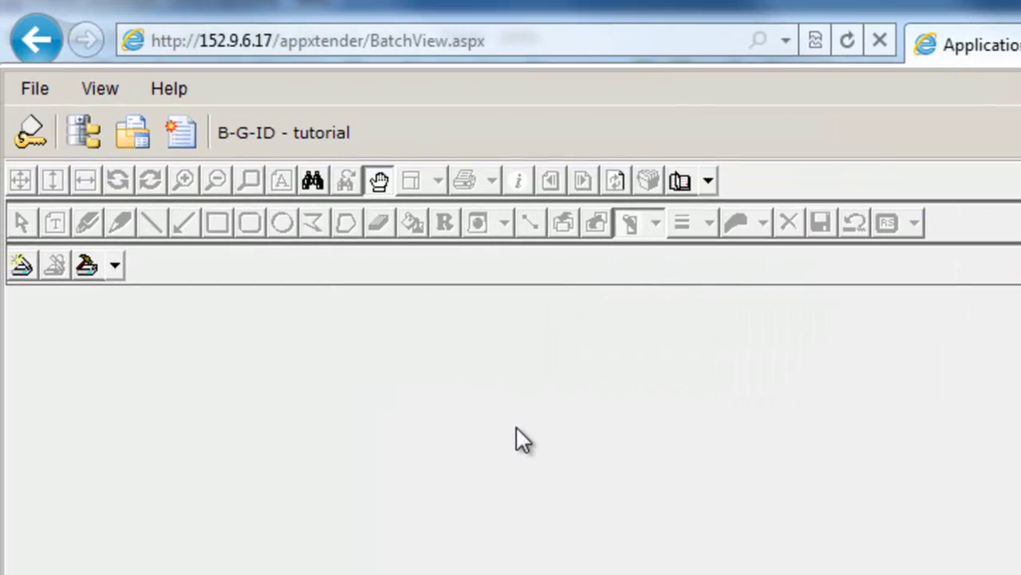
click(114, 270)
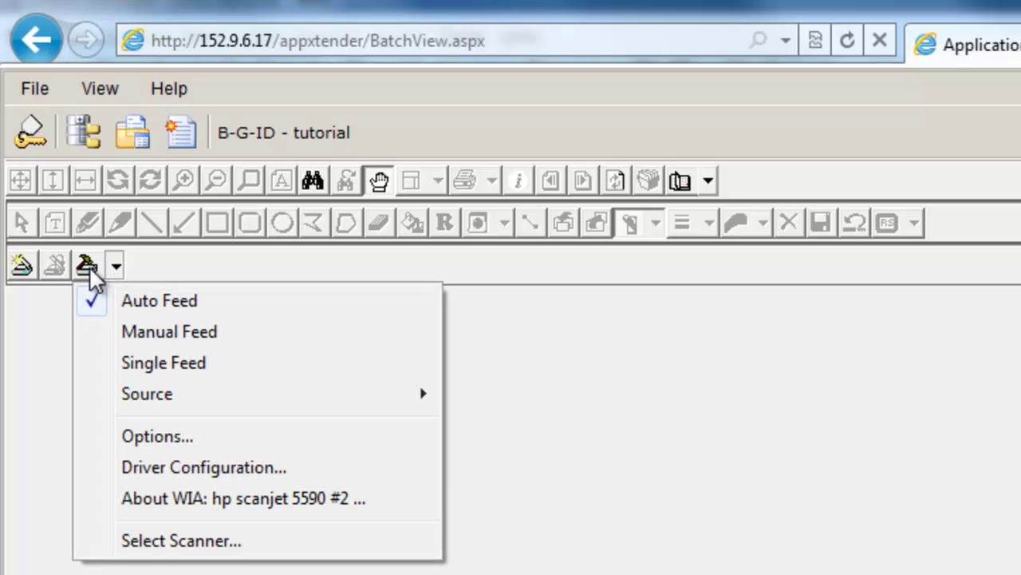
click(35, 506)
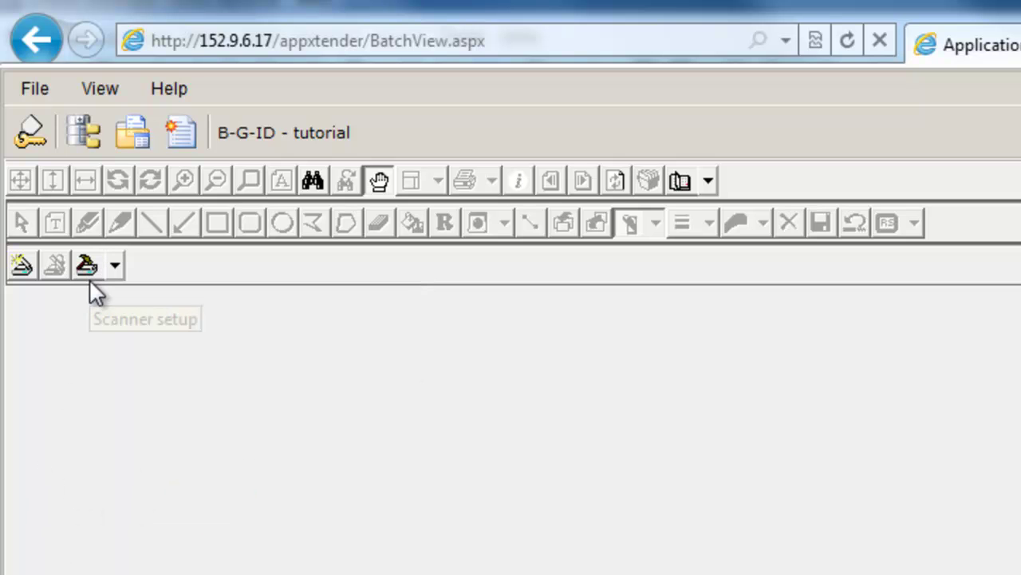
click(116, 266)
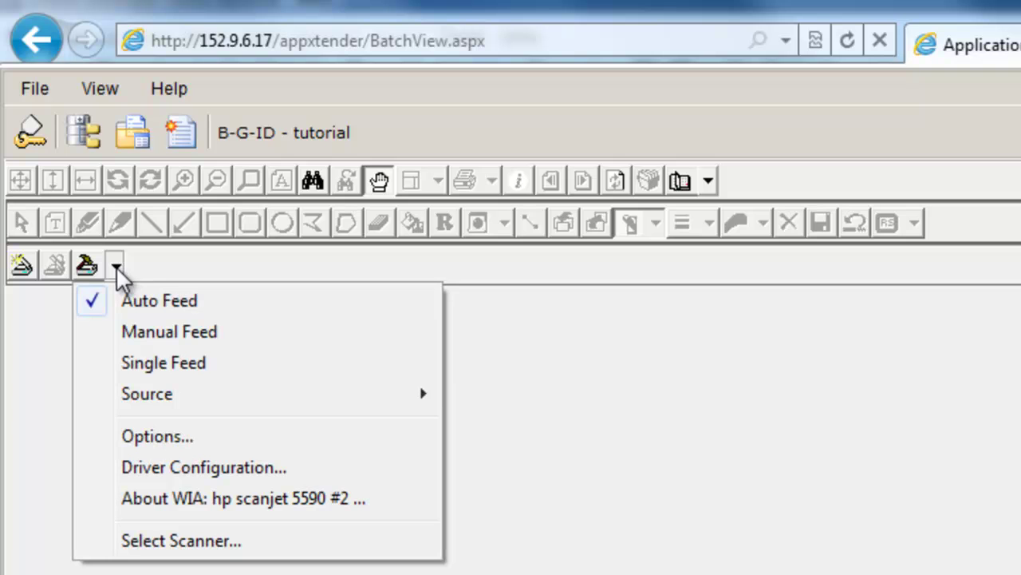
click(107, 539)
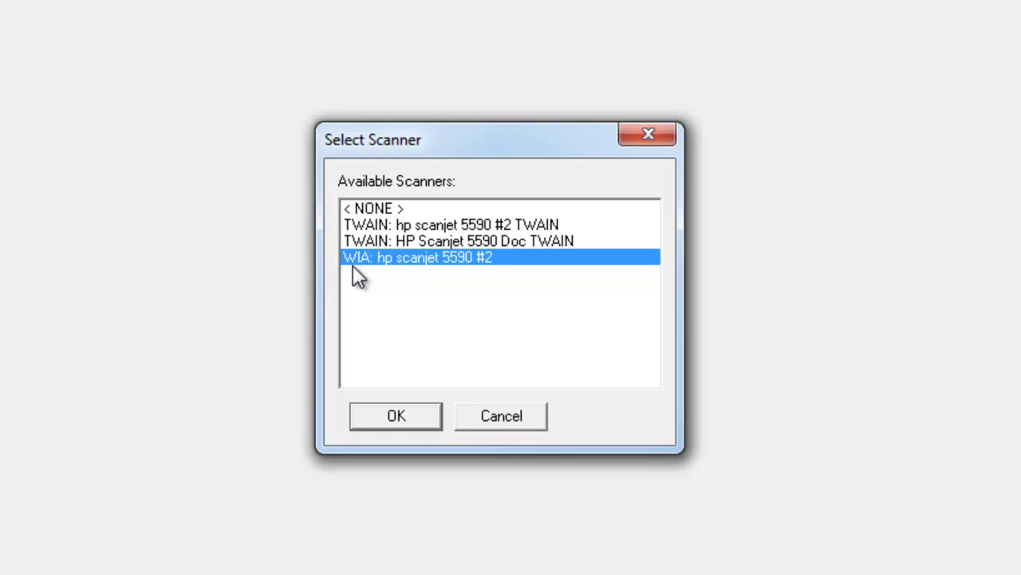
click(366, 415)
click(152, 263)
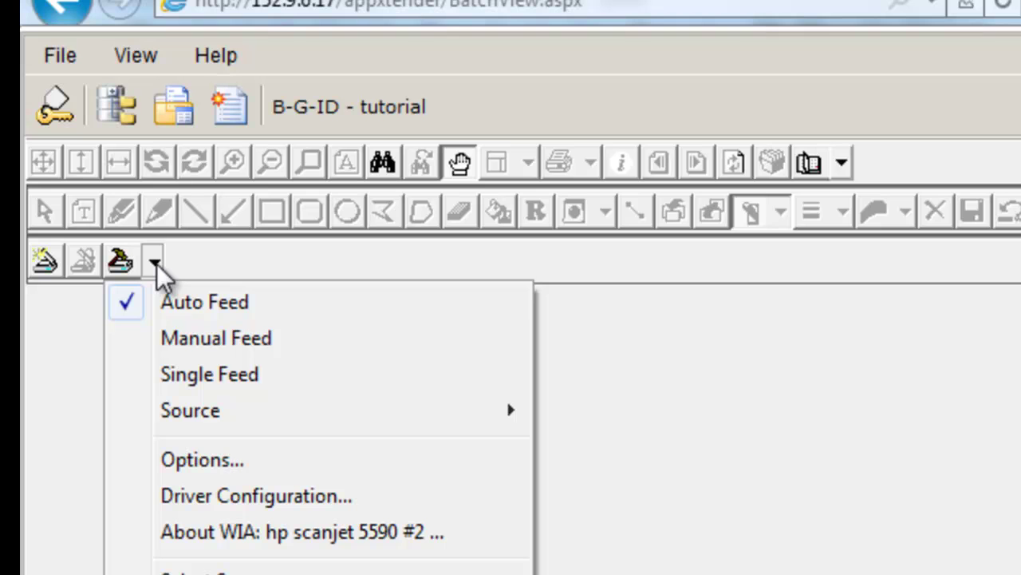
mouse_move(168, 415)
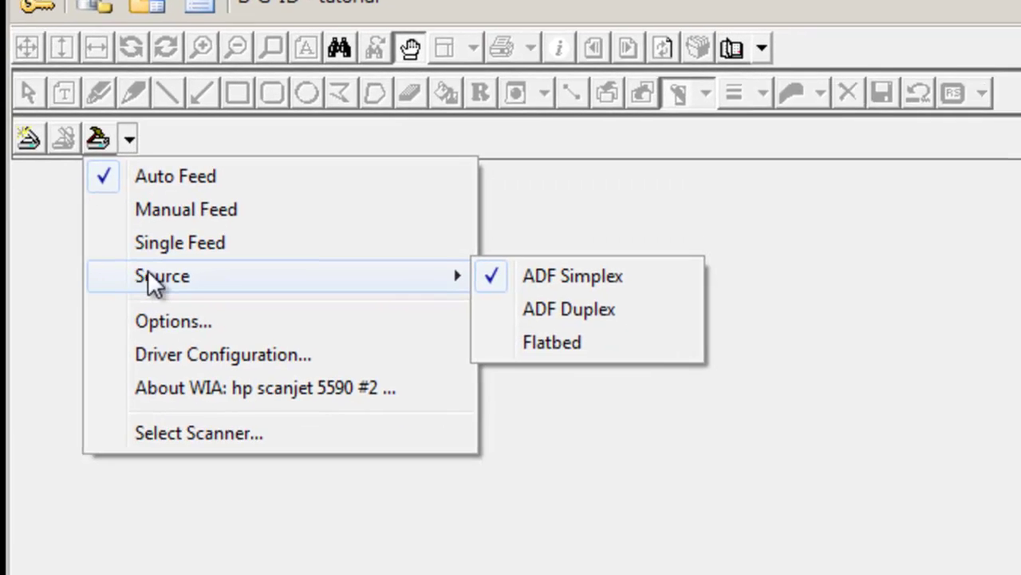
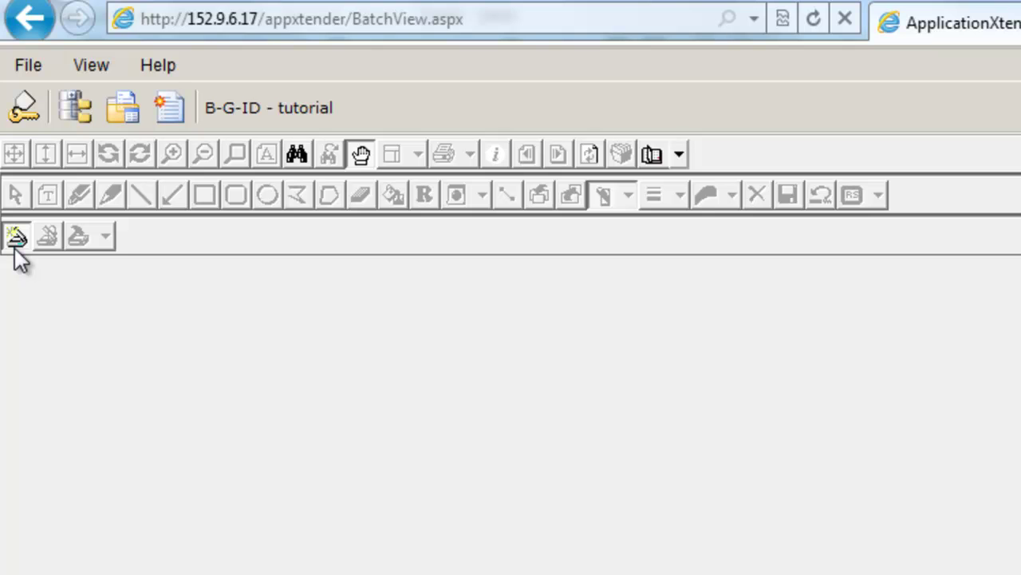
Show the scanned BDMS Training Agenda page from the 'B-G-ID - tutorial' batch in the viewer and scroll it.
click(14, 244)
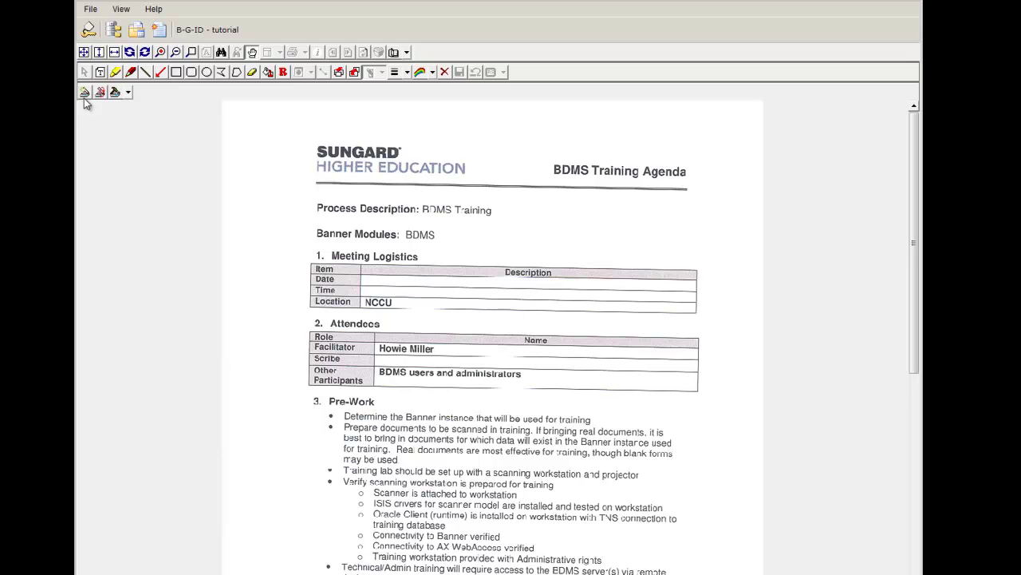
drag(915, 164, 894, 146)
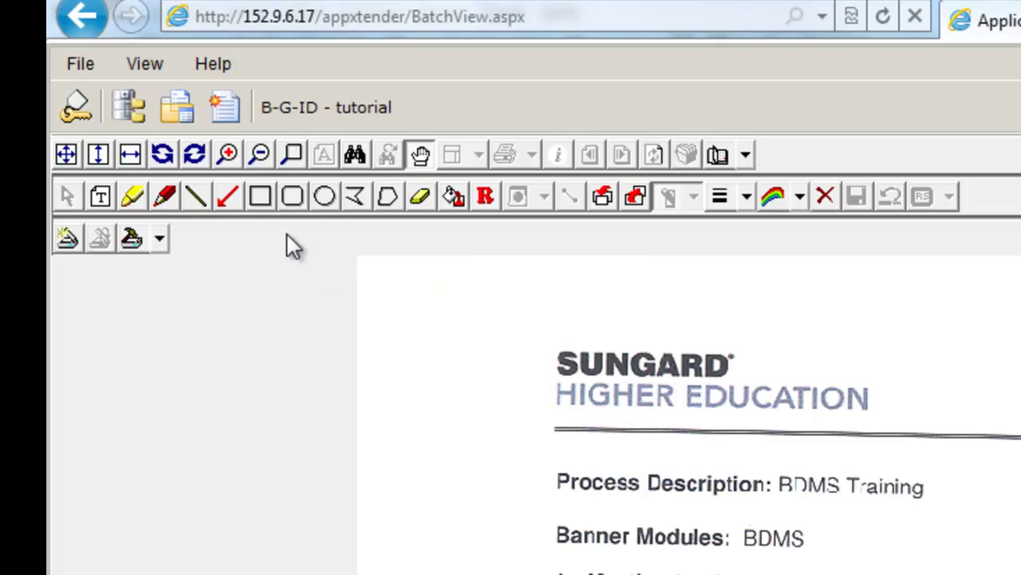
Create a new document and enter the student ID so the last and first names auto-fill.
click(225, 120)
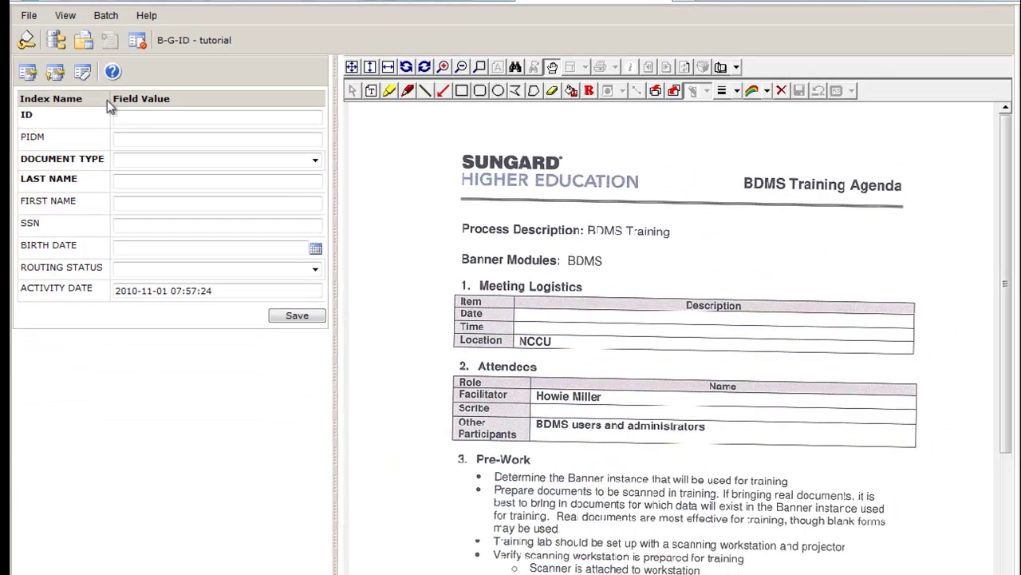
click(122, 117)
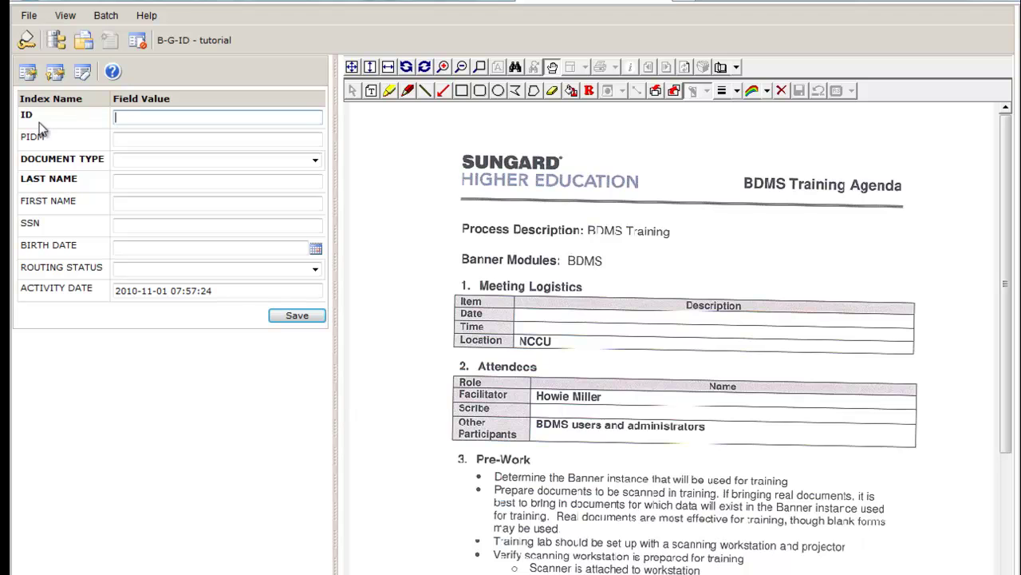
text(12345)
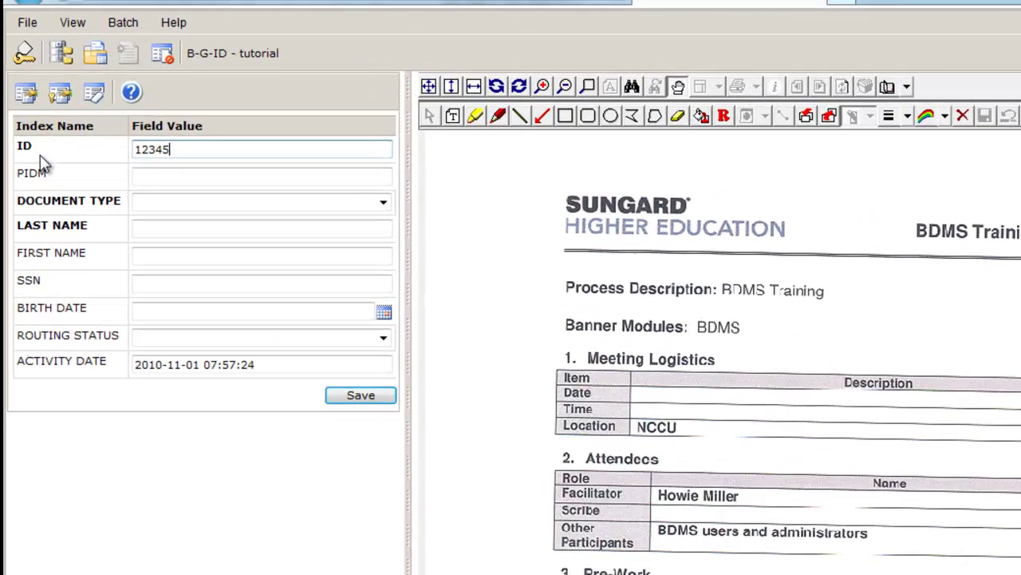
text(6789)
key(Tab)
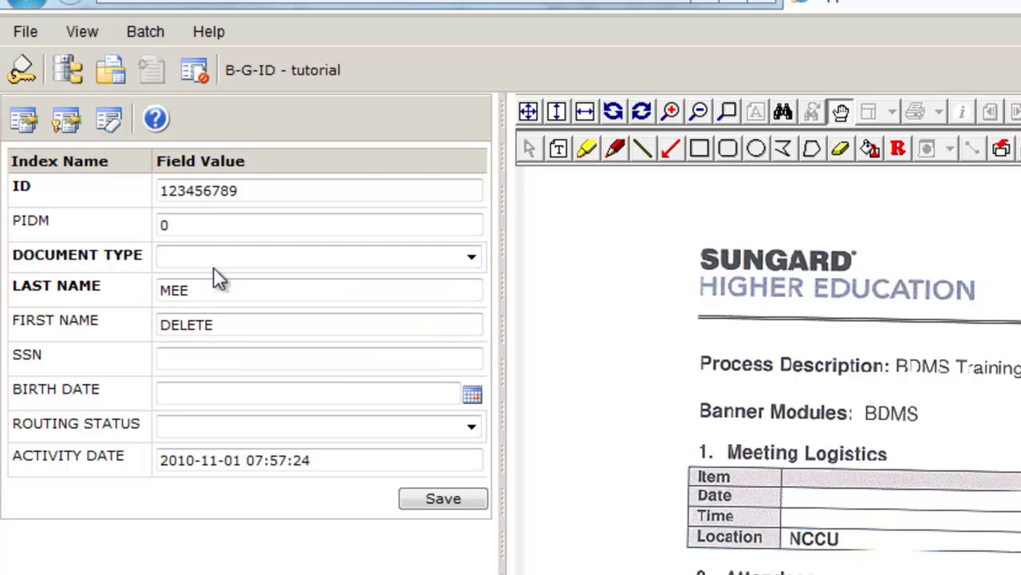
Leave Document Type blank and save the new document's index values.
click(472, 258)
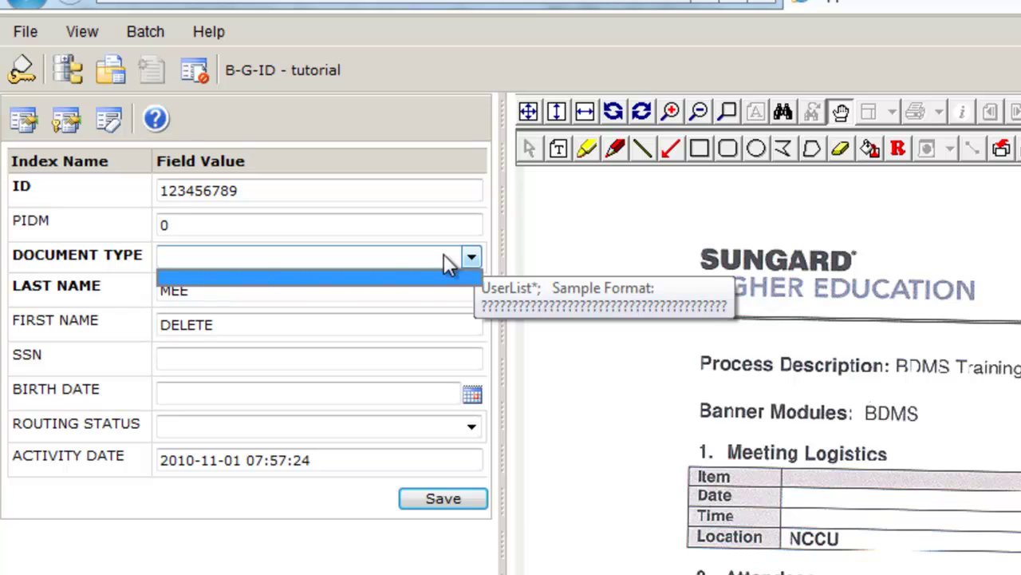
click(230, 278)
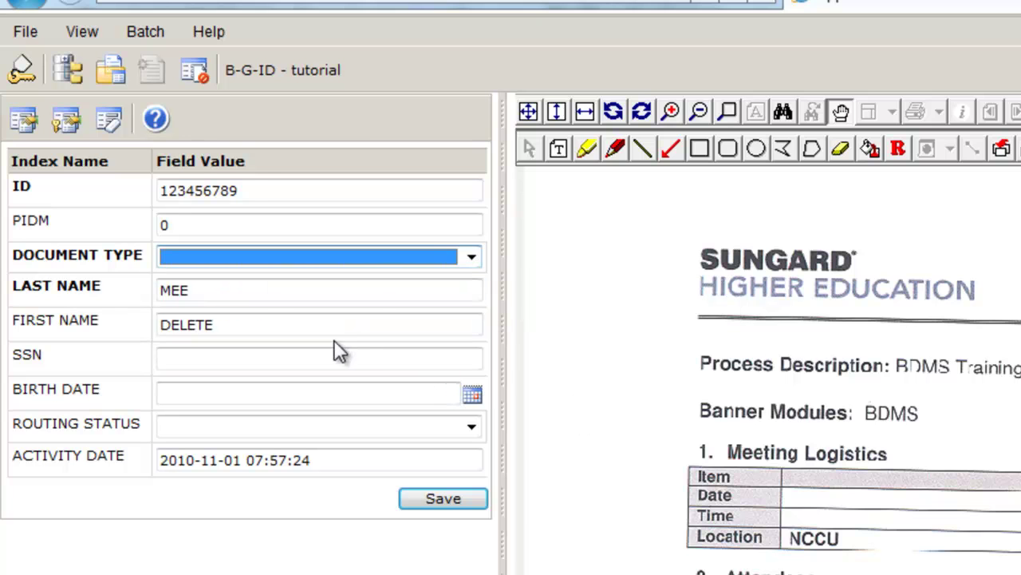
click(311, 351)
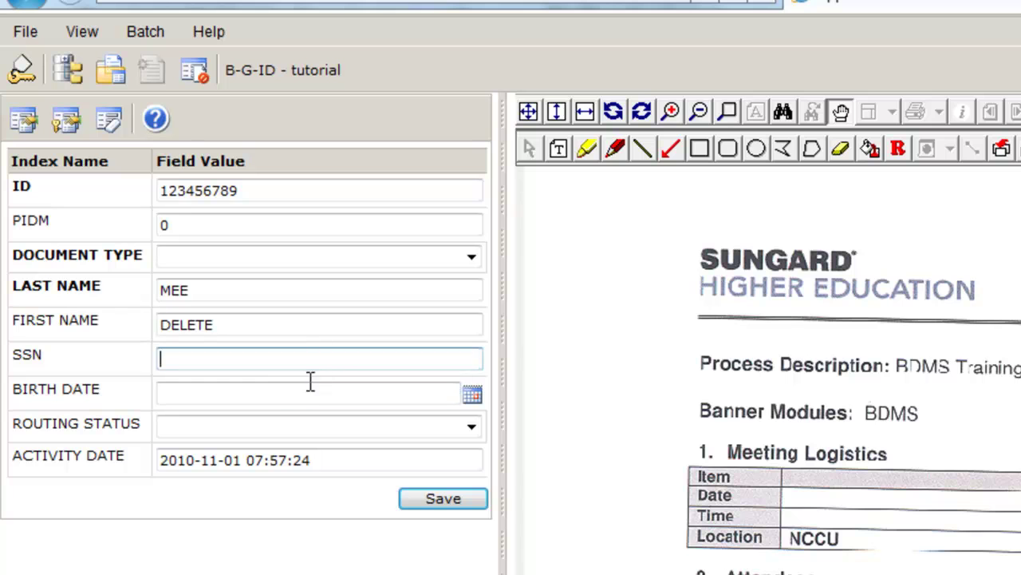
click(395, 573)
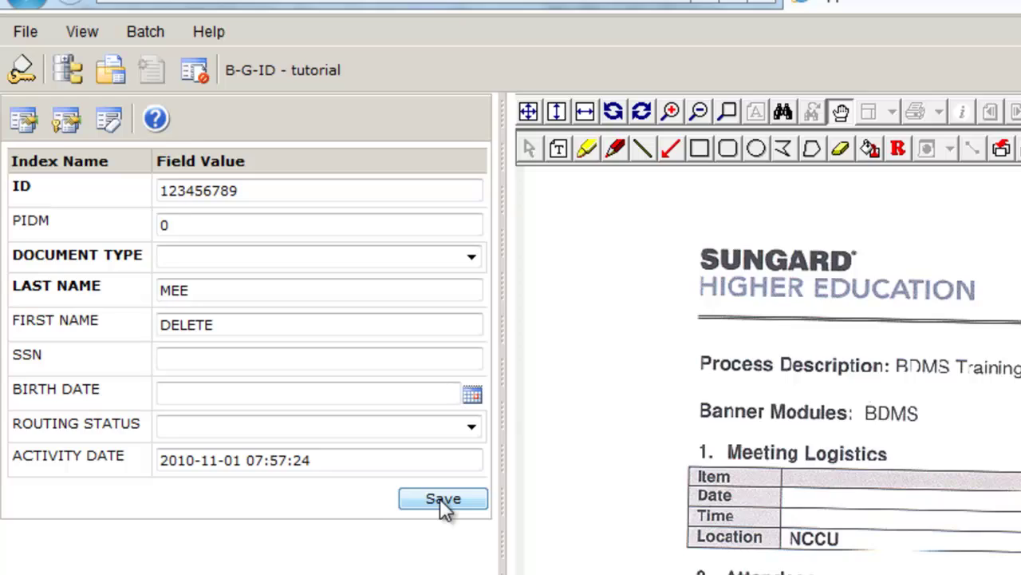